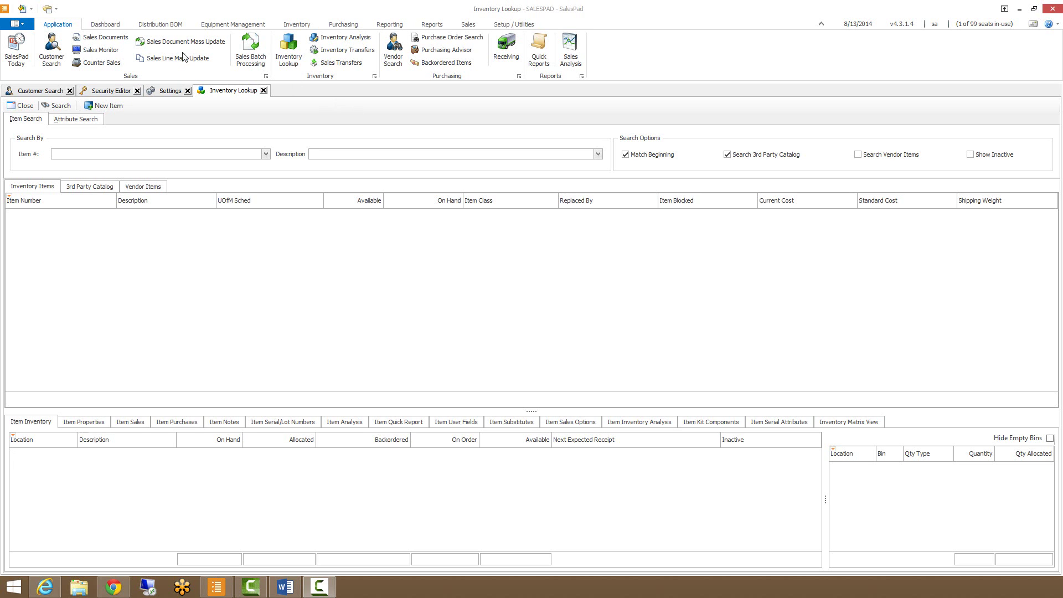
Check the inventory lookup security rights and settings, with Search Other/3rd Party Items set to True.
{"action": "left_click", "coordinate": [101, 90]}
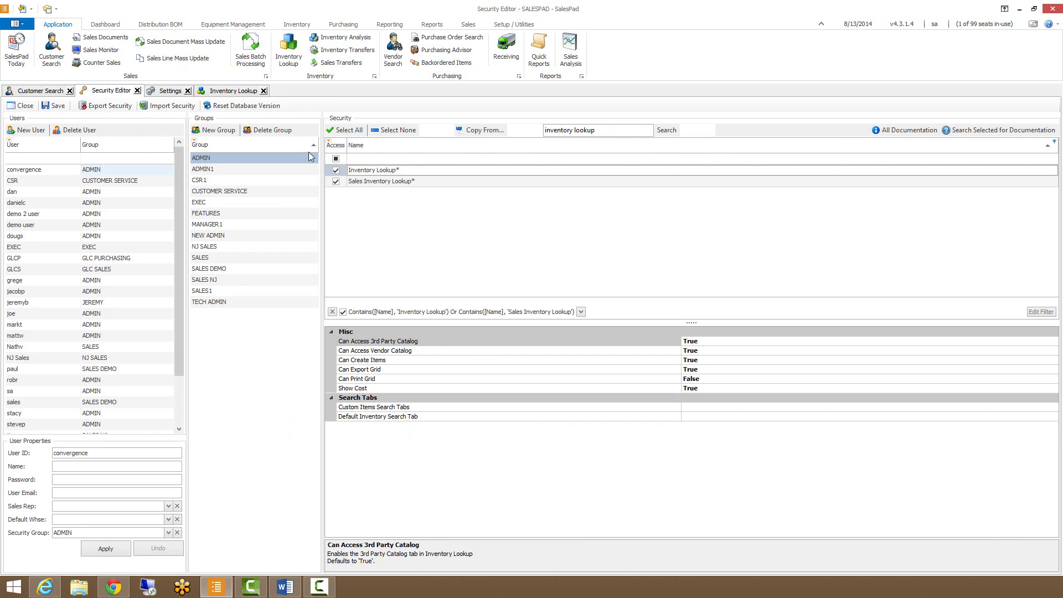
{"action": "left_click", "coordinate": [165, 93]}
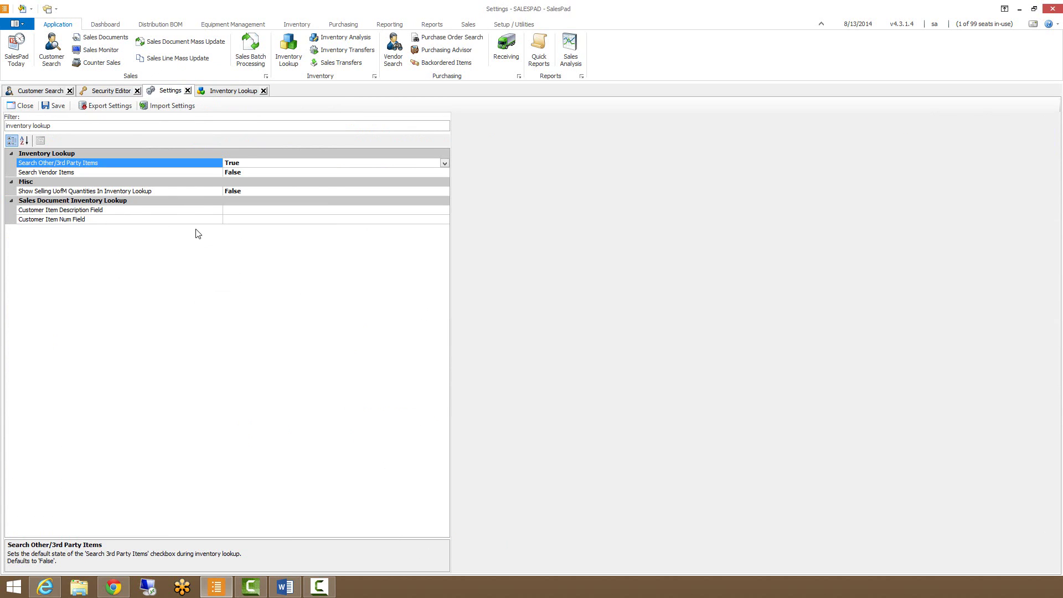
Go back to Inventory Lookup with Search 3rd Party Catalog and Match Beginning enabled.
{"action": "left_click", "coordinate": [202, 91]}
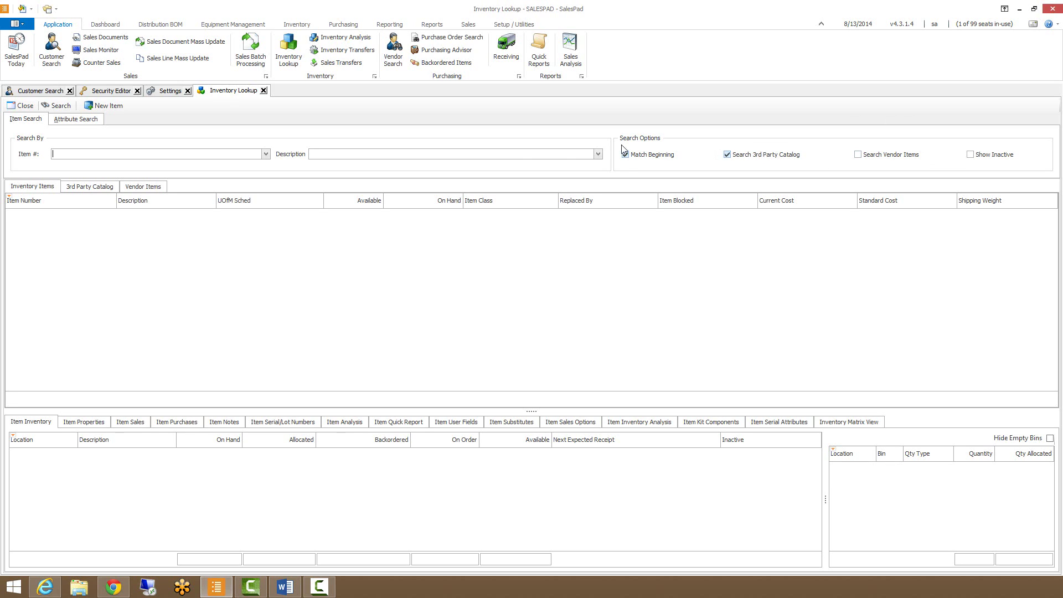
{"action": "left_click", "coordinate": [78, 187]}
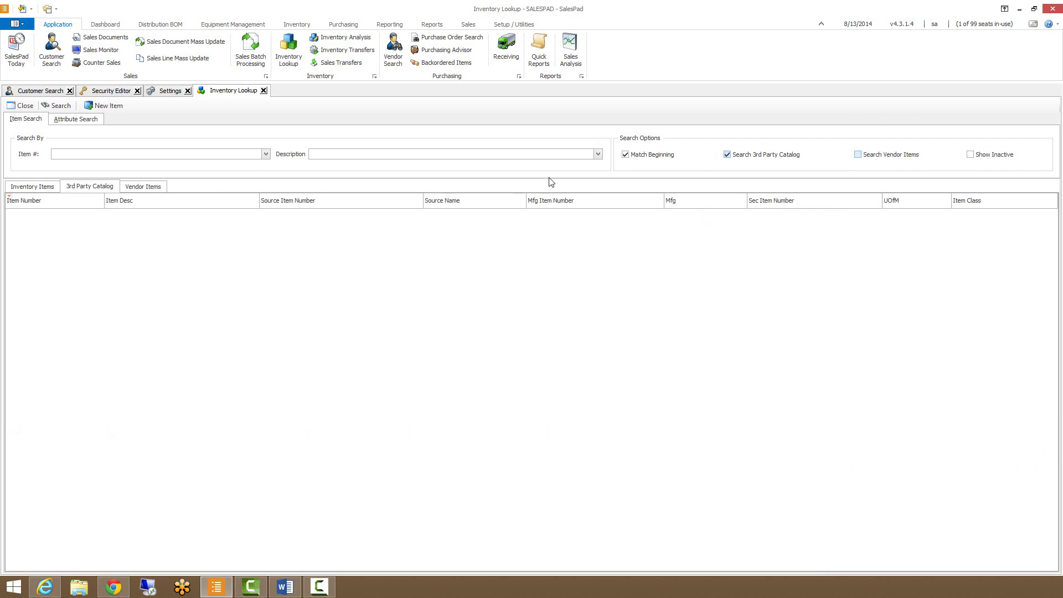
{"action": "left_click", "coordinate": [142, 186]}
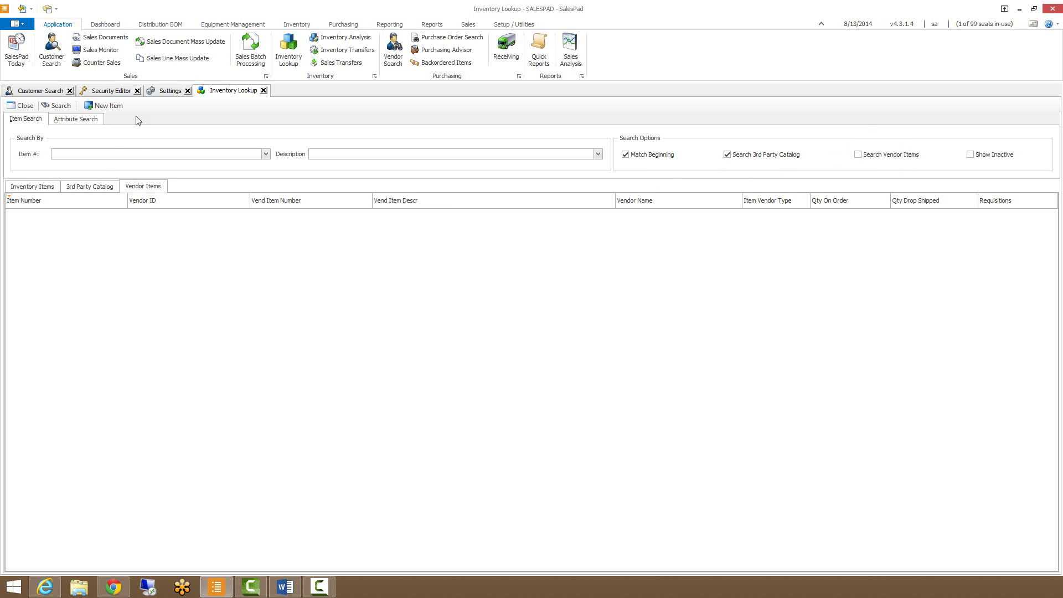
{"action": "left_click", "coordinate": [30, 190]}
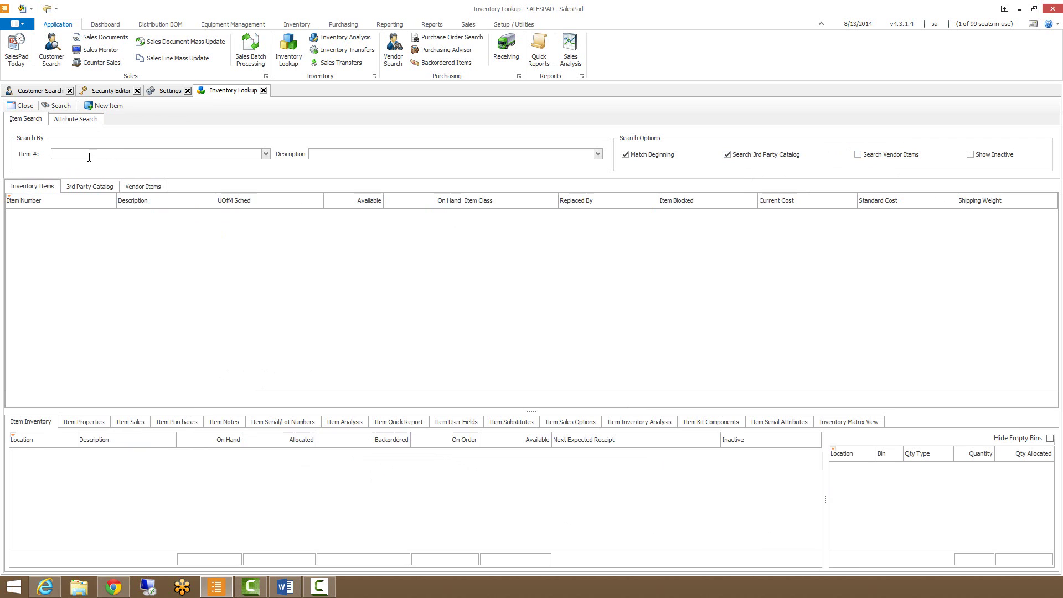
Search Item # for 'hd' (37 items) and view stock by location for HD-180, then HD-220.
{"action": "type", "text": "d"}
{"action": "key", "text": "Return"}
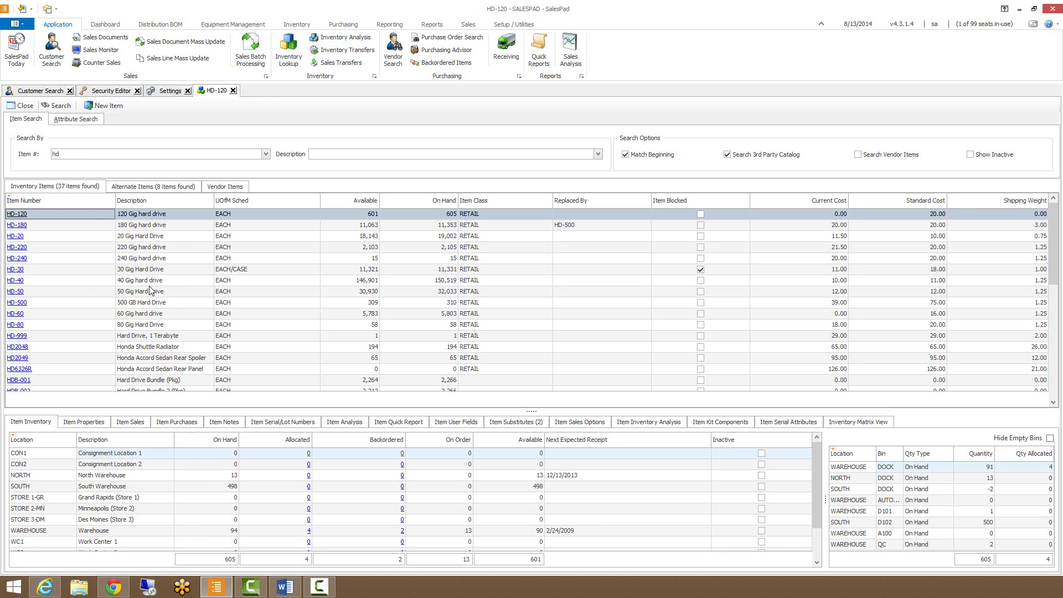
{"action": "left_click", "coordinate": [171, 226]}
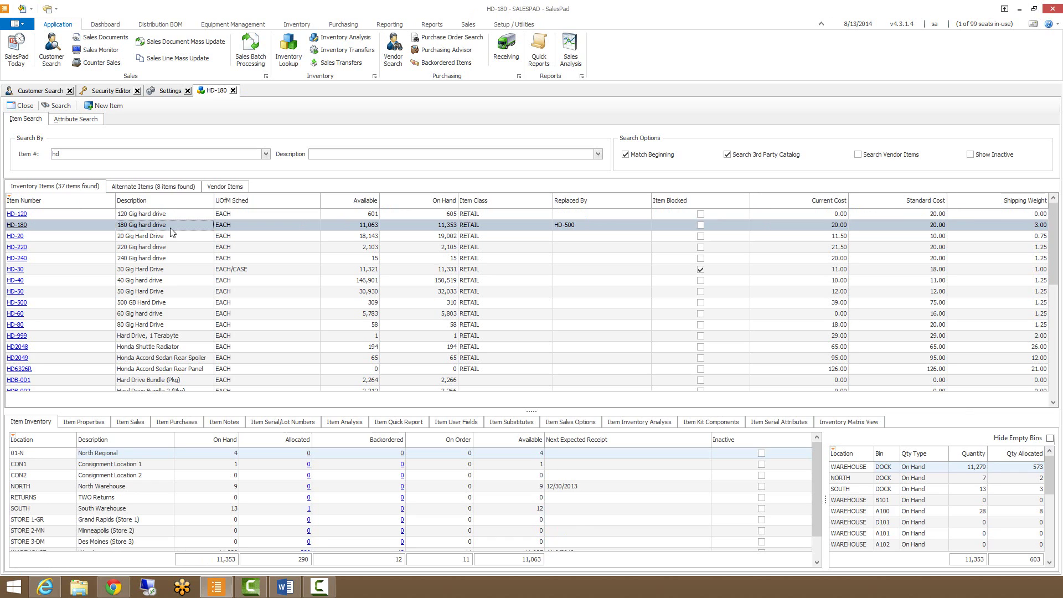
{"action": "left_click", "coordinate": [169, 247]}
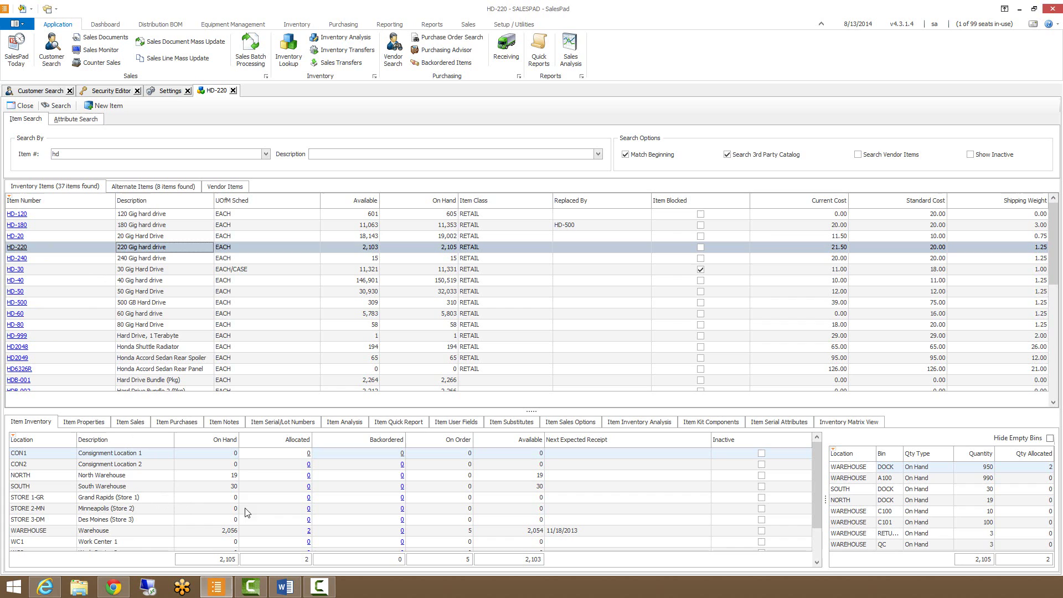
Check HD-220's NORTH allocations, then view its item properties: RETAIL class, list price 137.50.
{"action": "left_click", "coordinate": [309, 477]}
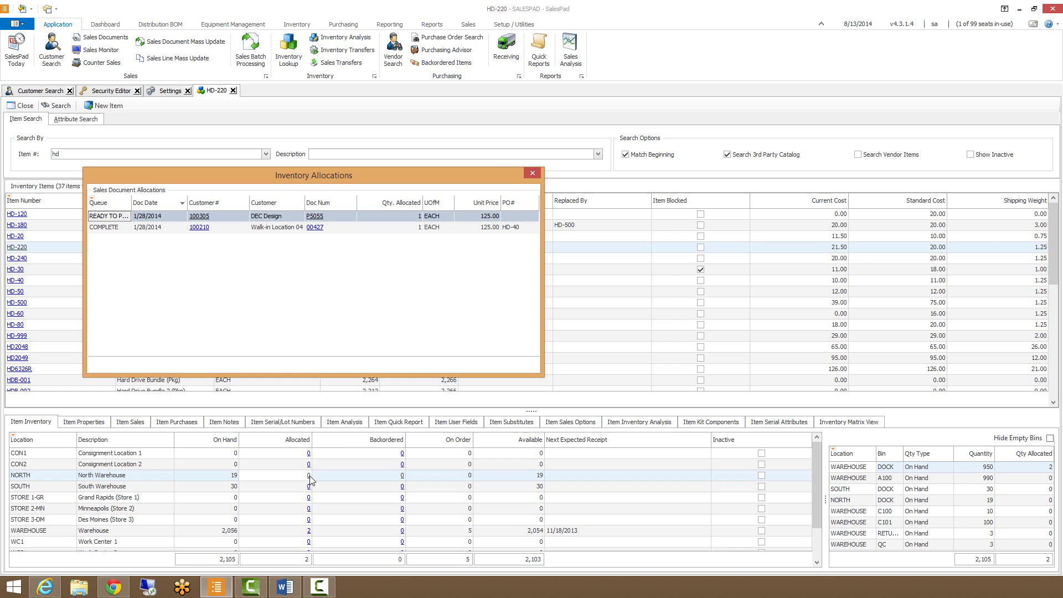
{"action": "left_click", "coordinate": [83, 422]}
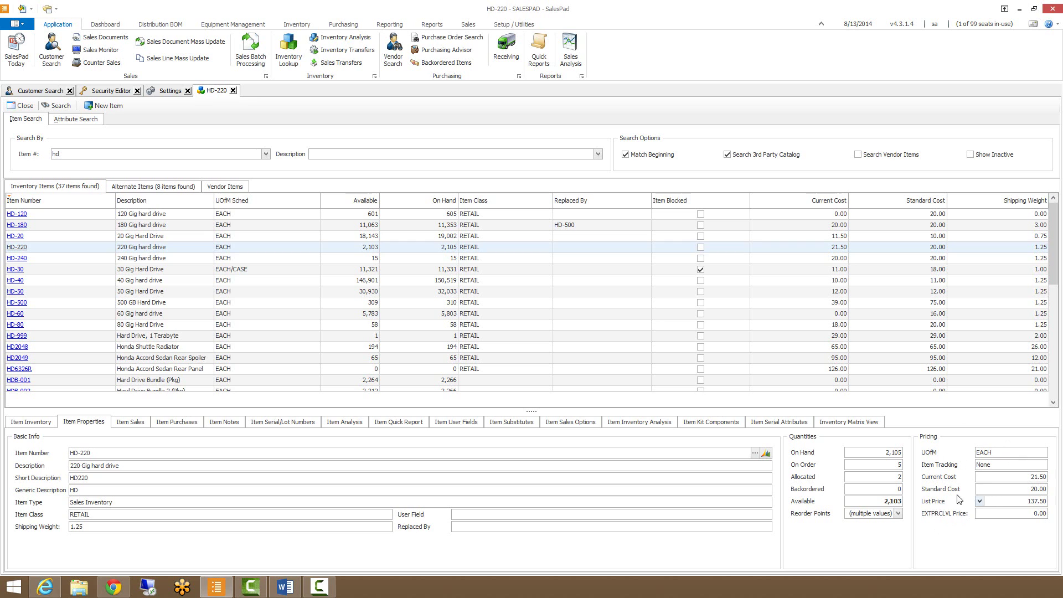
Select HD-20 and review its sales history, purchase orders and item notes.
{"action": "key", "text": "Up"}
{"action": "left_click", "coordinate": [130, 422]}
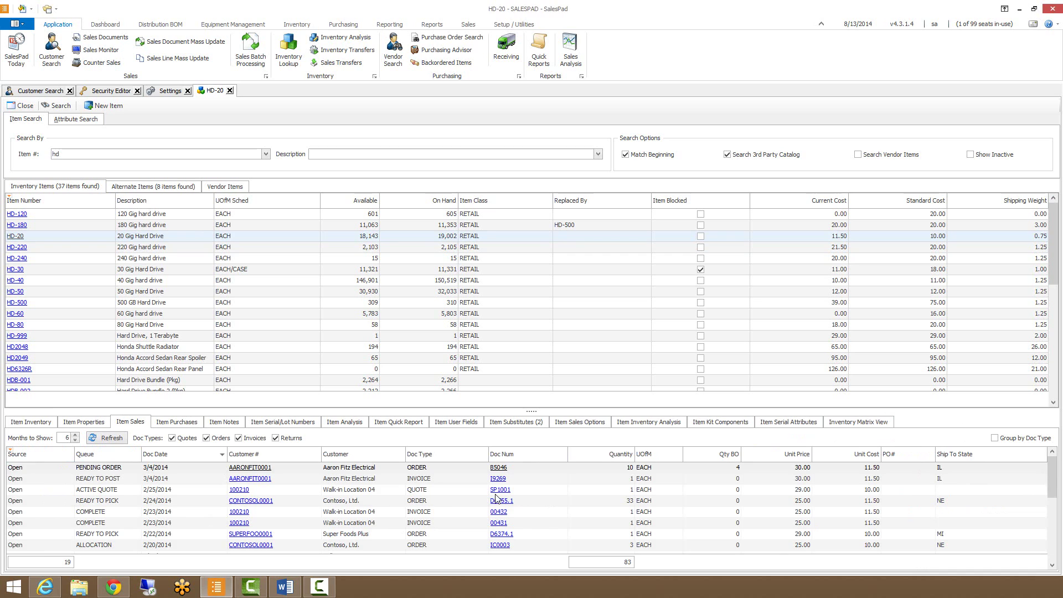
{"action": "left_click", "coordinate": [168, 426]}
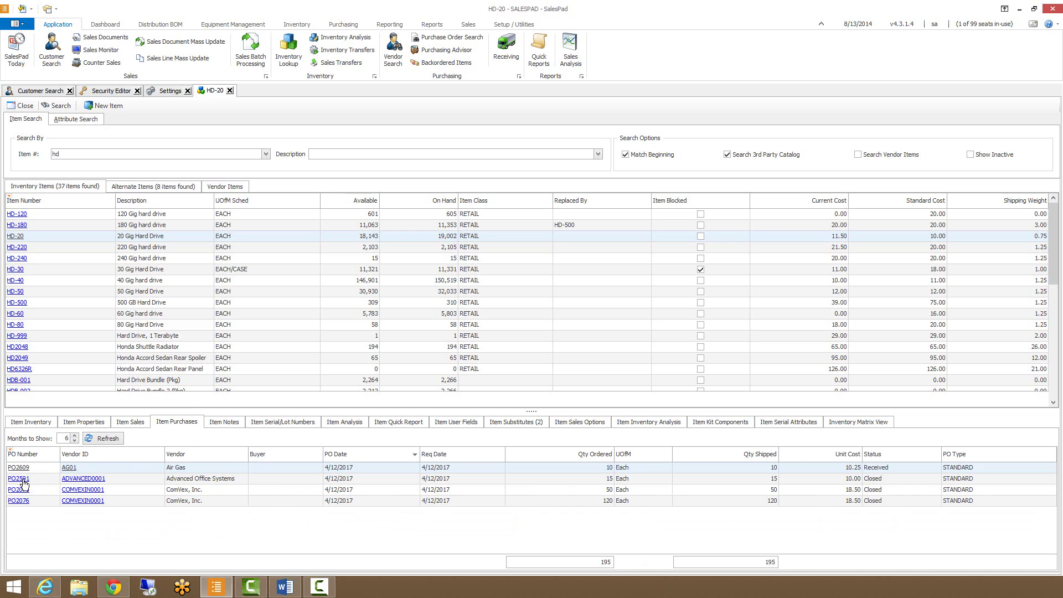
{"action": "left_click", "coordinate": [223, 422]}
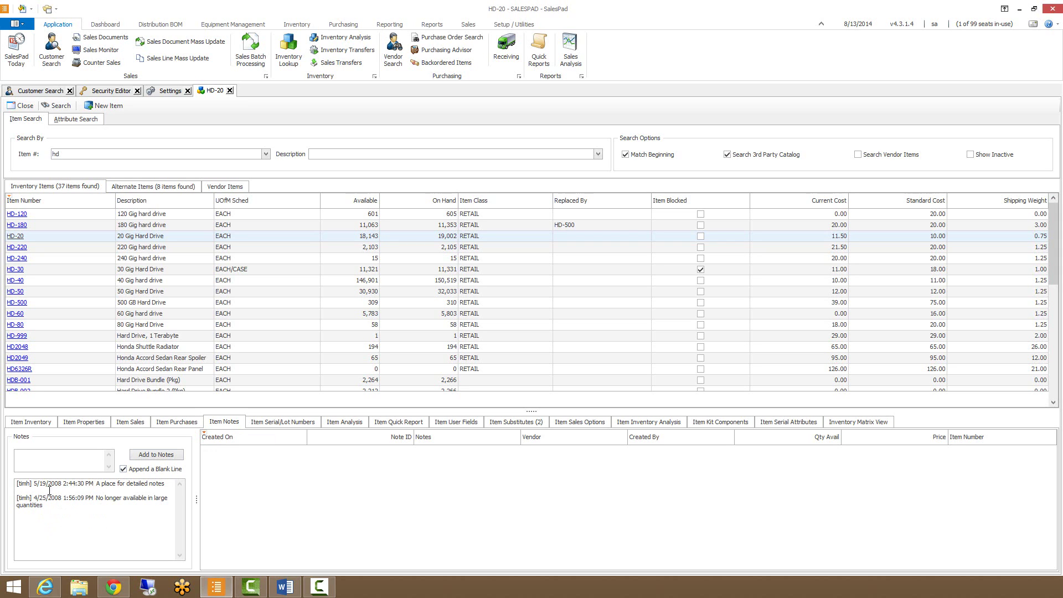
Check HD-20's serial/lot tracking, then view its monthly price analysis chart.
{"action": "left_click", "coordinate": [277, 423]}
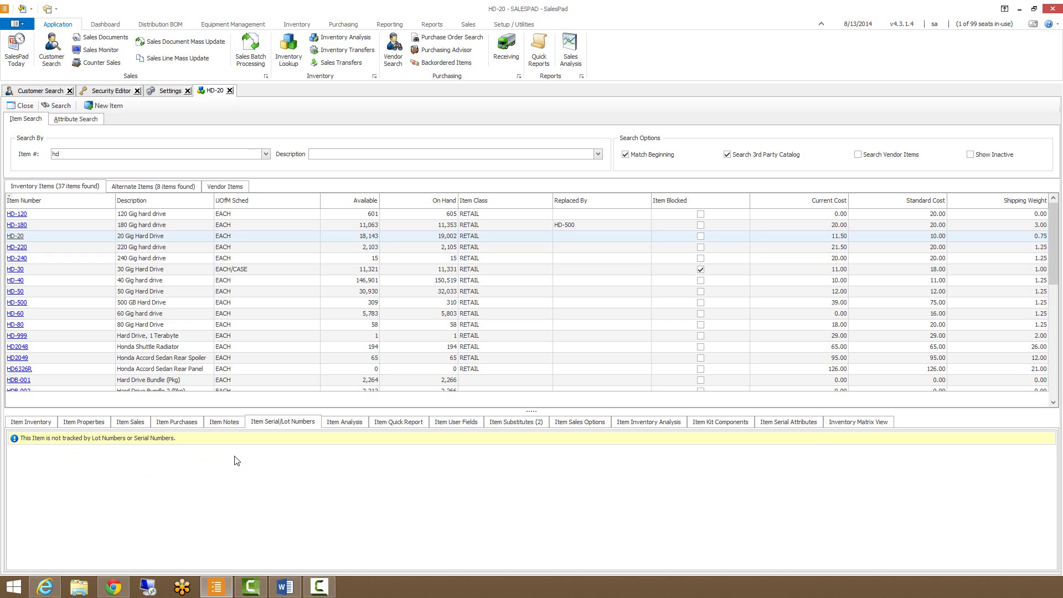
{"action": "left_click", "coordinate": [344, 422]}
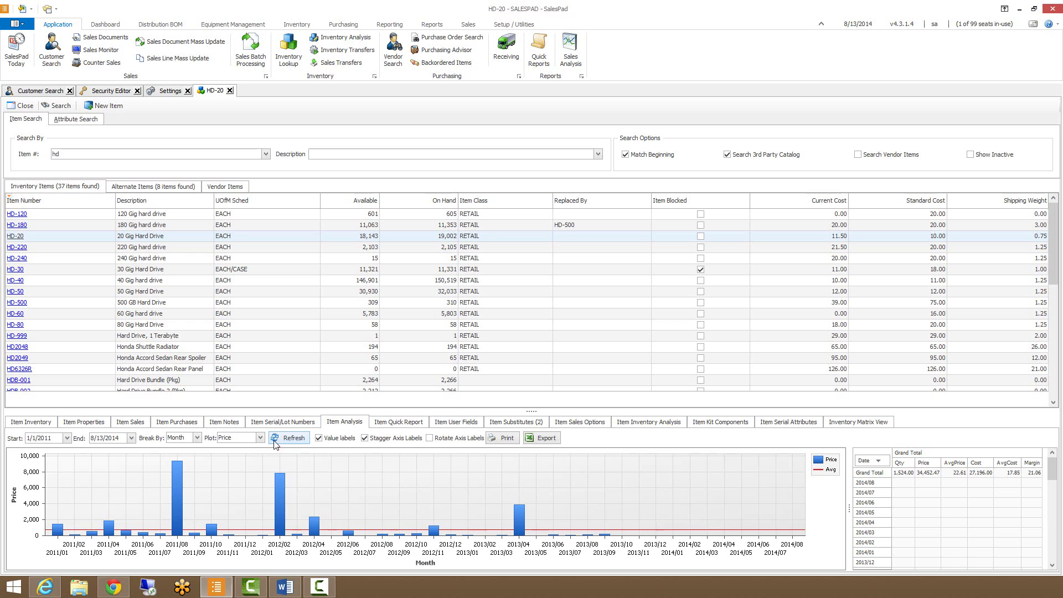
Redraw HD-20's analysis chart as cost by week, then view its Item Quick Report.
{"action": "left_click", "coordinate": [197, 438]}
{"action": "left_click", "coordinate": [175, 456]}
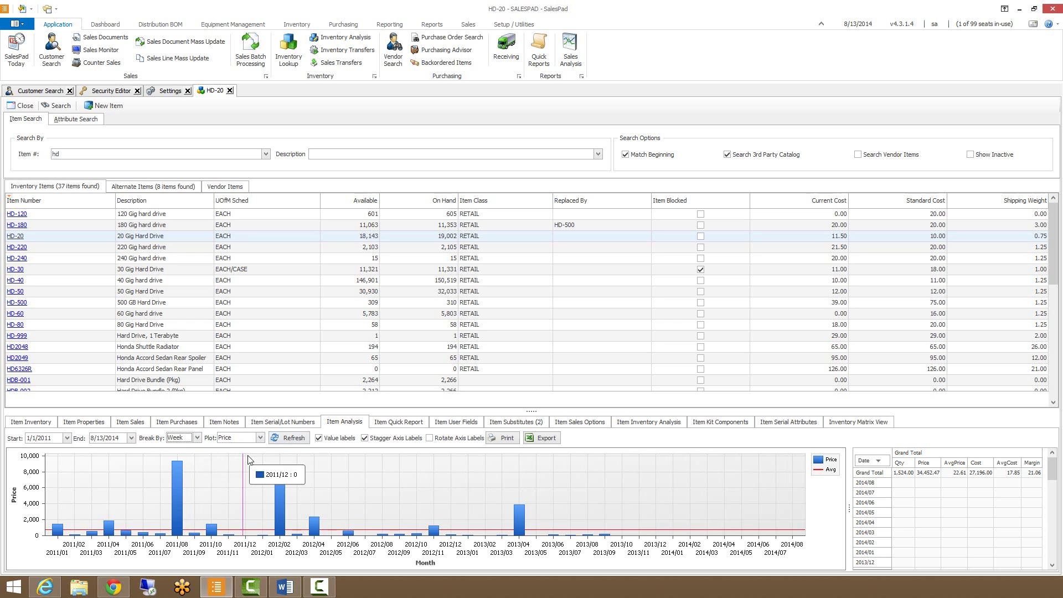
{"action": "left_click", "coordinate": [260, 437]}
{"action": "left_click", "coordinate": [242, 465]}
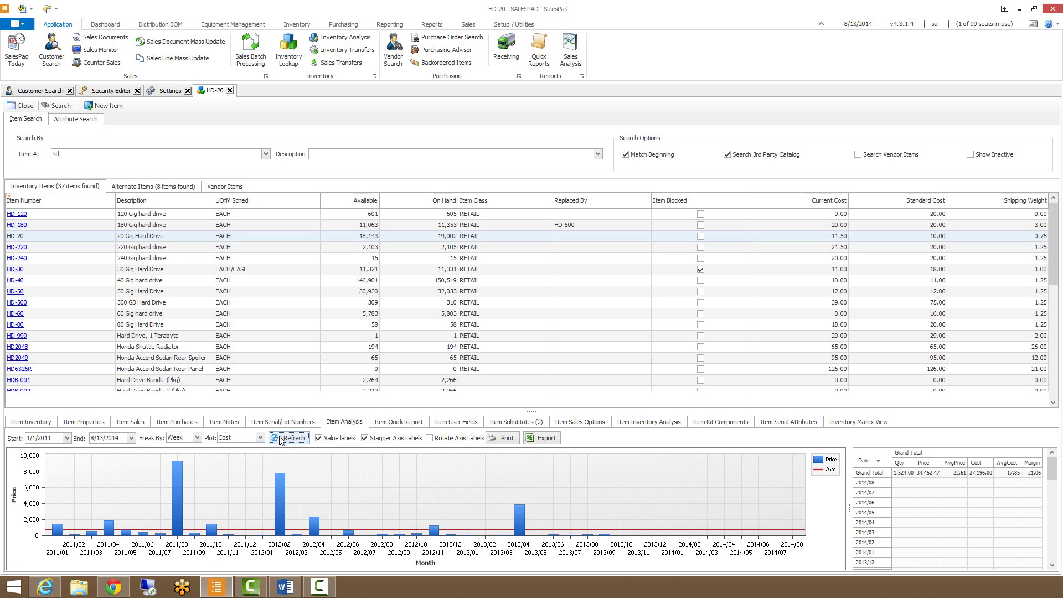
{"action": "left_click", "coordinate": [280, 439]}
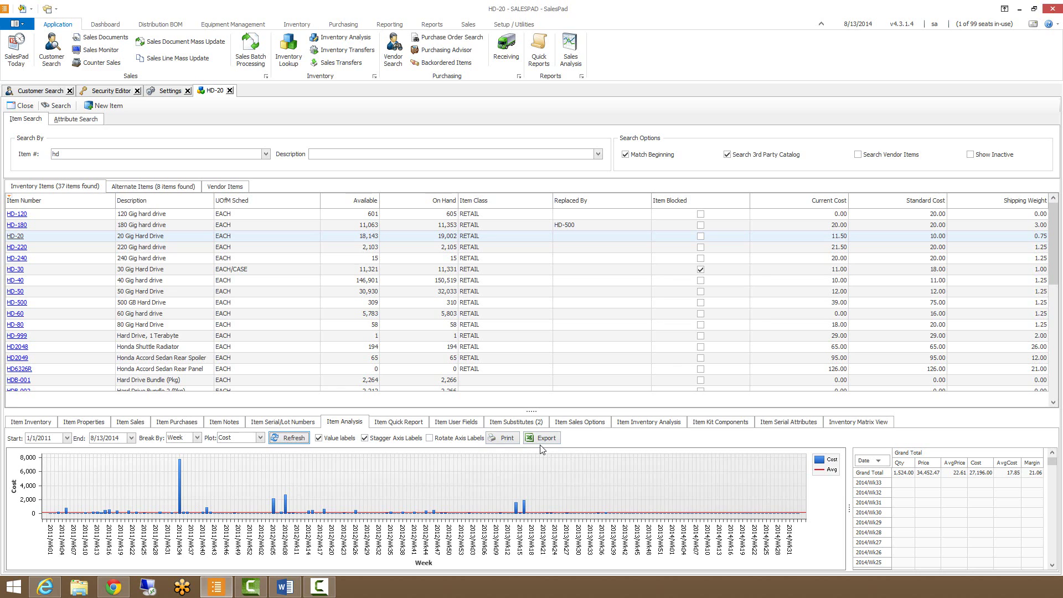
{"action": "left_click", "coordinate": [386, 423]}
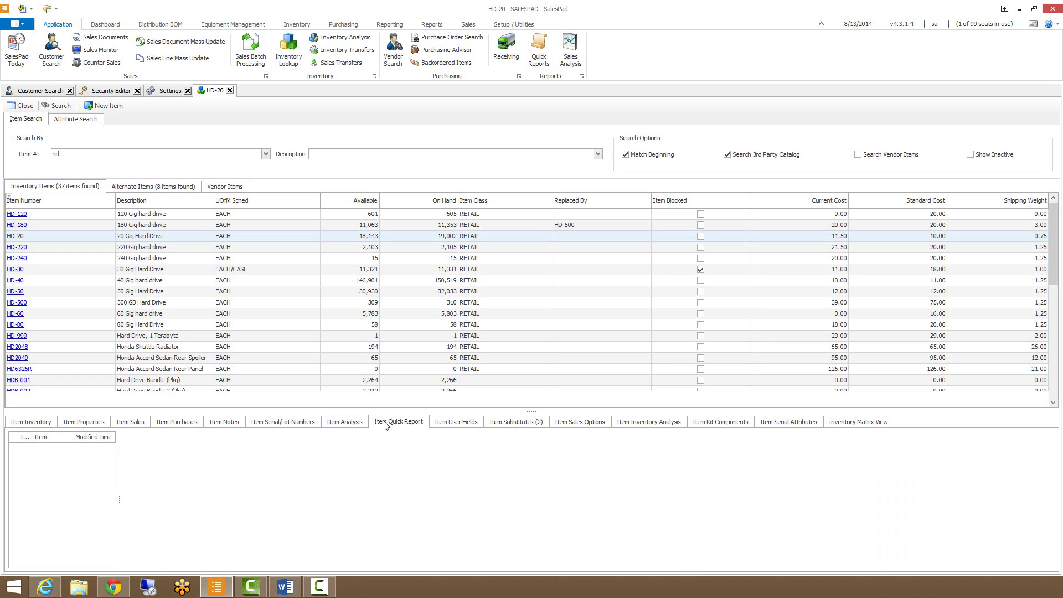
Review HD-20's user fields and two substitute items, ending on its empty sales options list.
{"action": "left_click", "coordinate": [440, 423]}
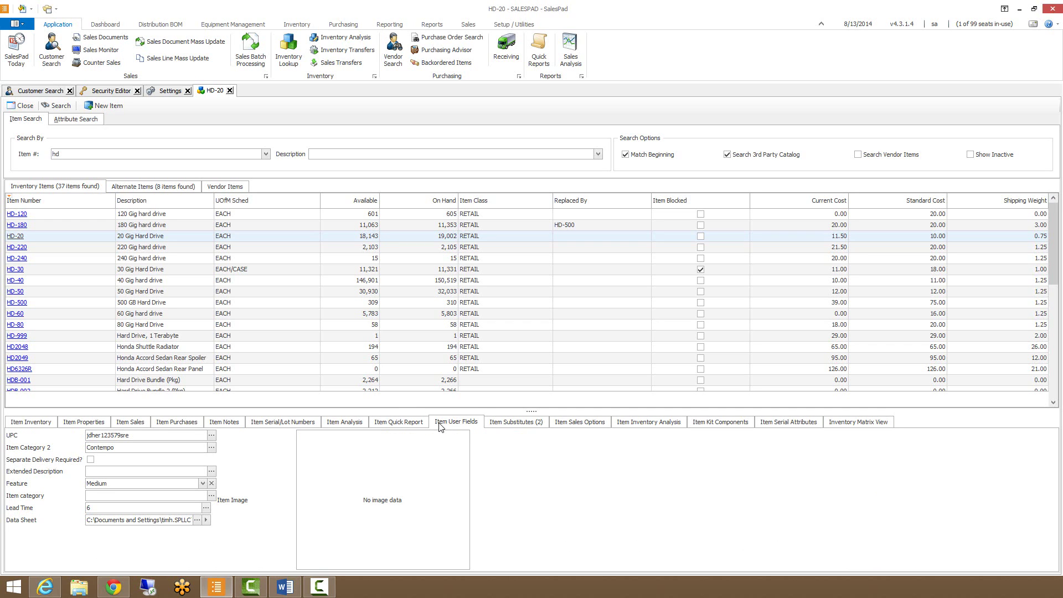
{"action": "left_click", "coordinate": [515, 422]}
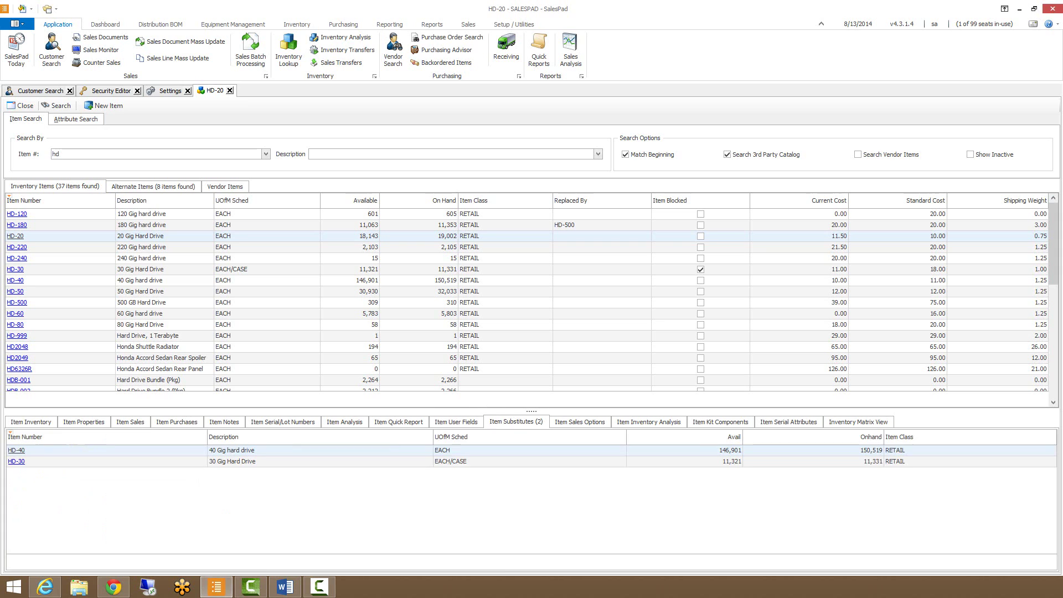
{"action": "left_click", "coordinate": [285, 586]}
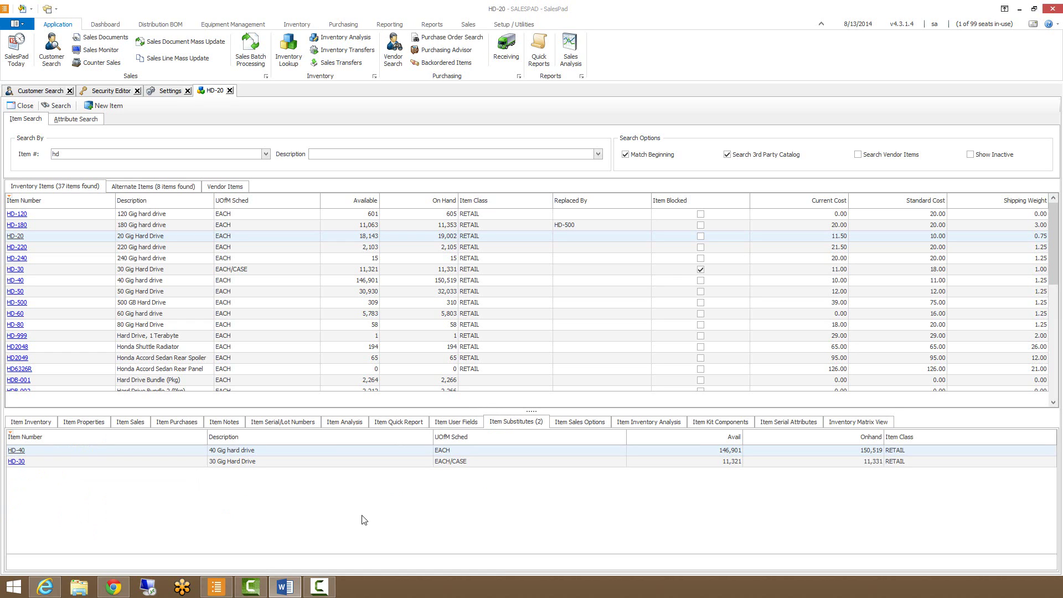
{"action": "left_click", "coordinate": [575, 423]}
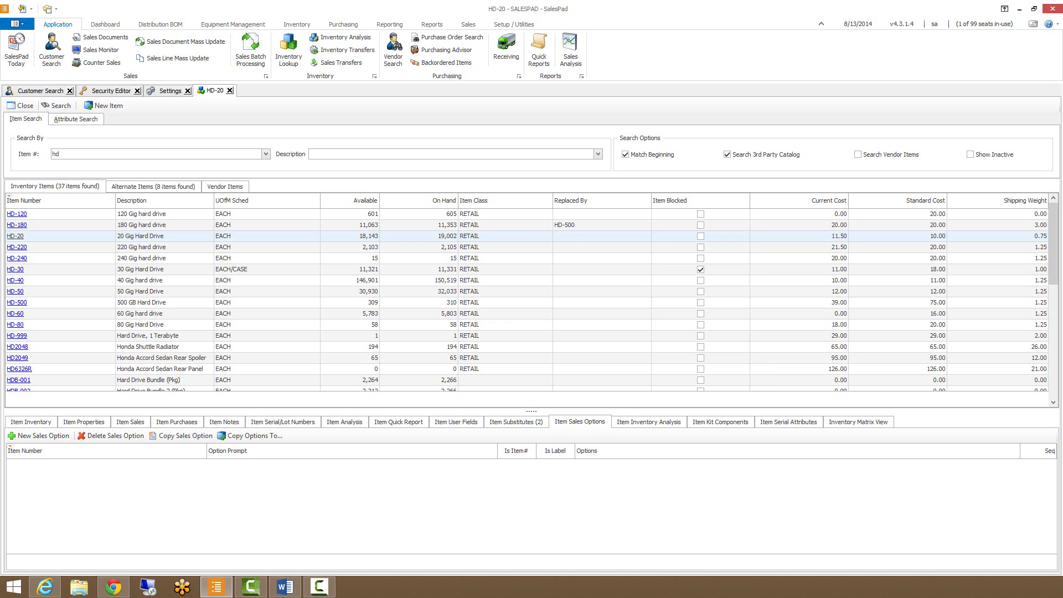
View HD-20's inventory analysis by location: 18,143 available, 147 on order.
{"action": "left_click", "coordinate": [285, 586]}
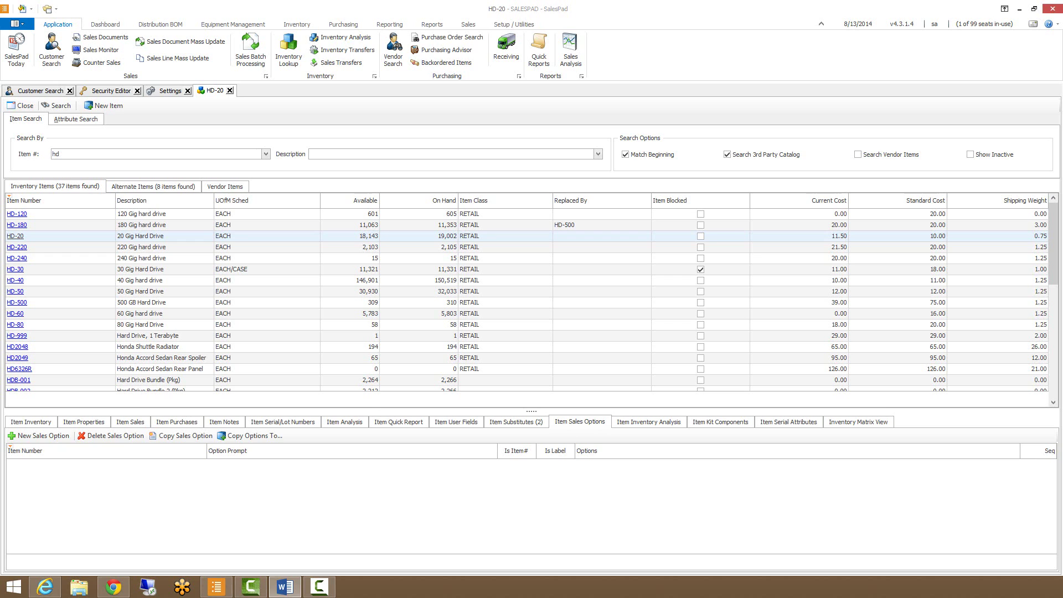
{"action": "left_click", "coordinate": [648, 421]}
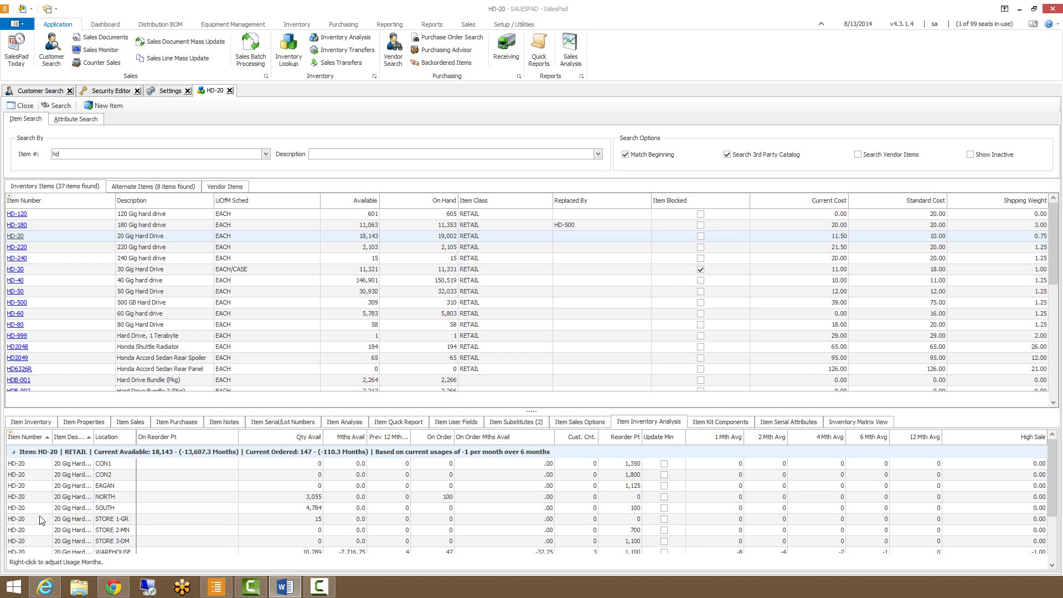
Check the grid's usage-month options, then view HD-20's empty kit components list.
{"action": "right_click", "coordinate": [300, 474]}
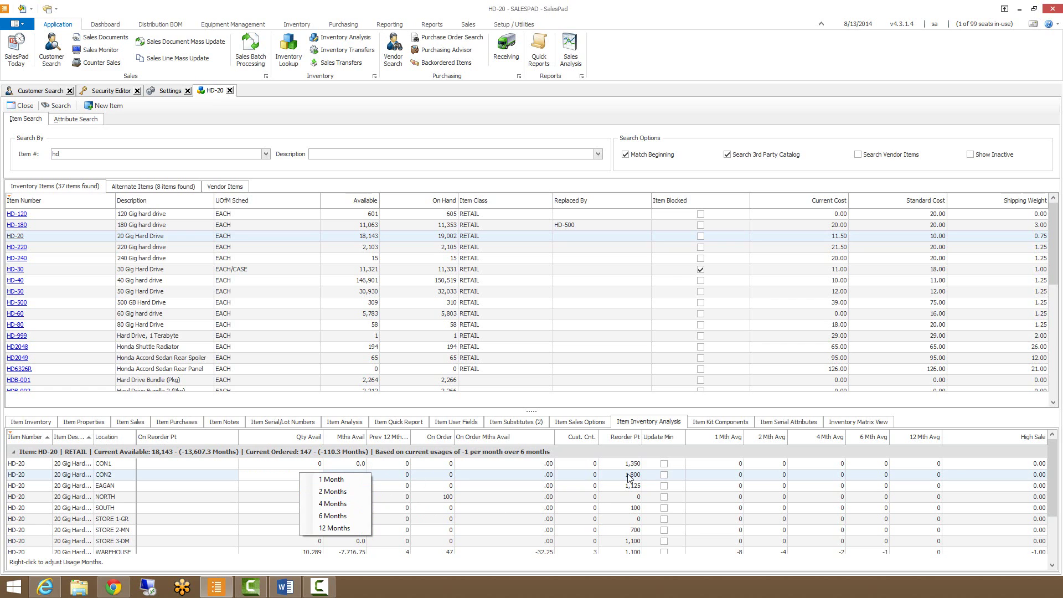
{"action": "left_click", "coordinate": [712, 423]}
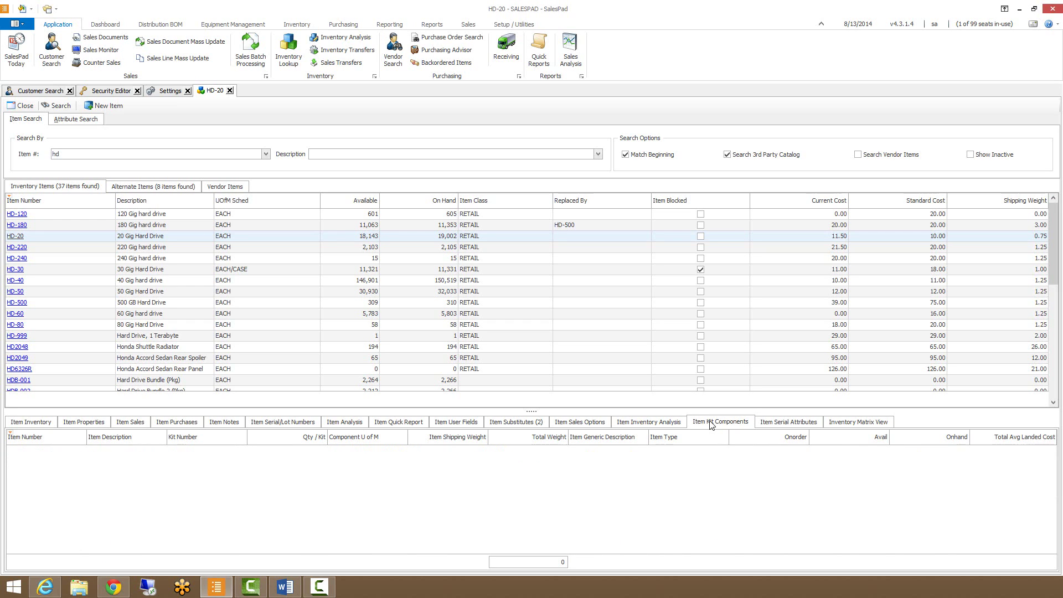
View HD-20's Item Serial Attributes, then its Inventory Matrix View showing 'Not configured for Matrix Inventory'.
{"action": "left_click", "coordinate": [756, 423]}
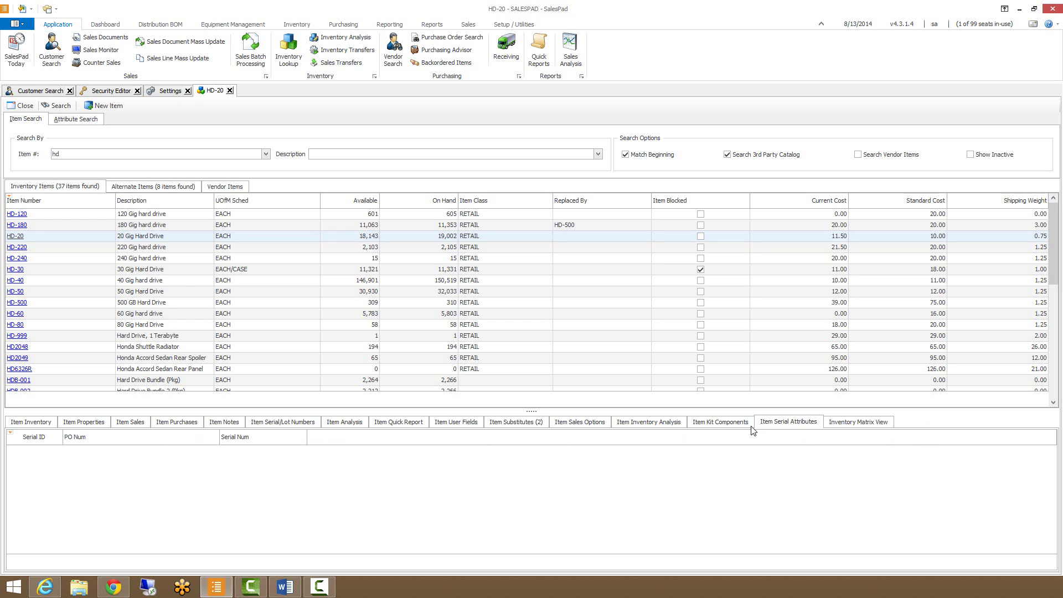
{"action": "left_click", "coordinate": [845, 425]}
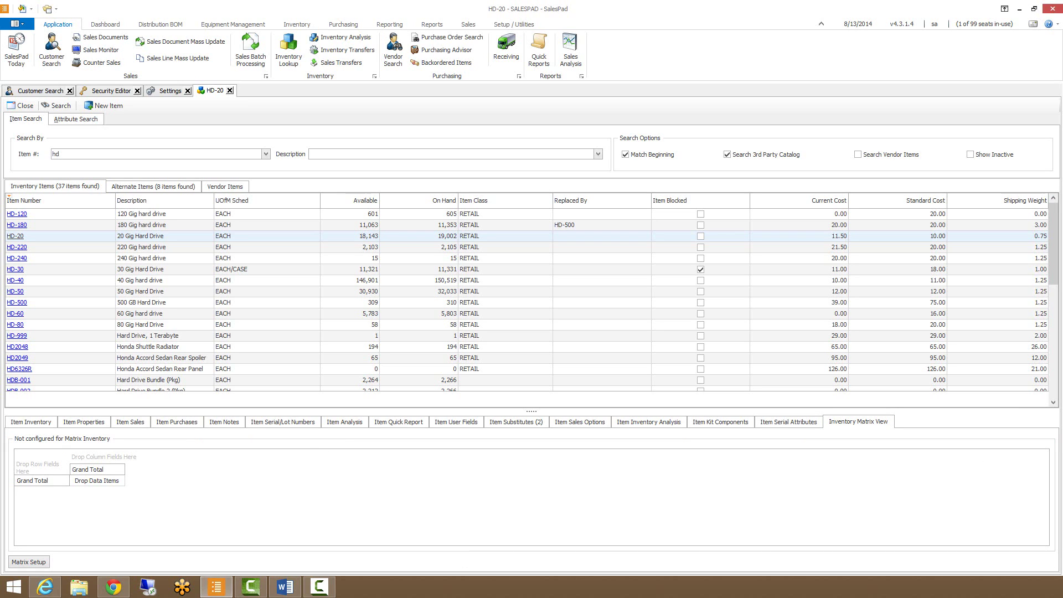
{"action": "left_click", "coordinate": [285, 586]}
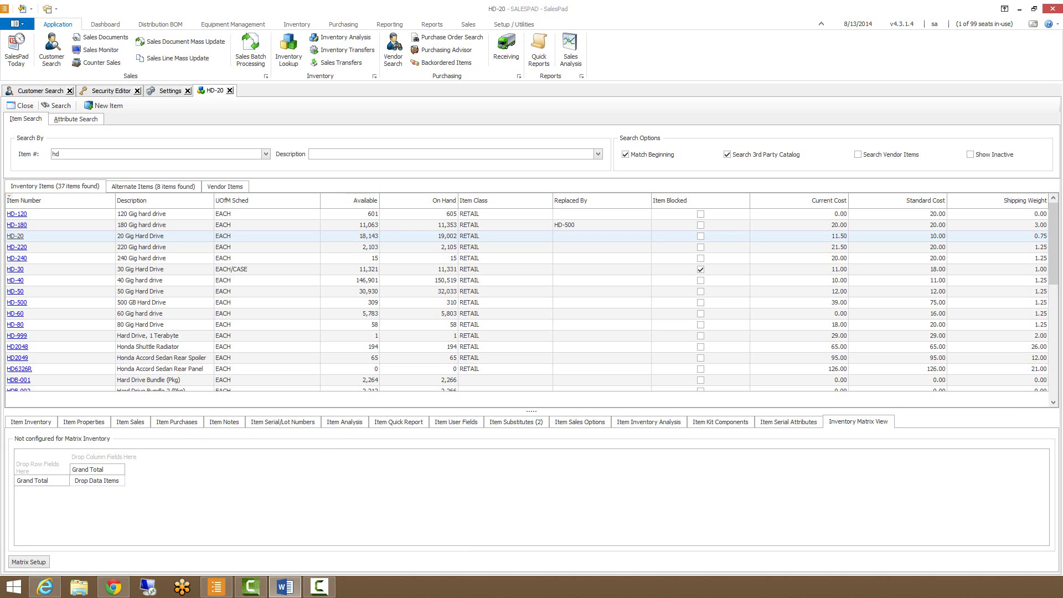